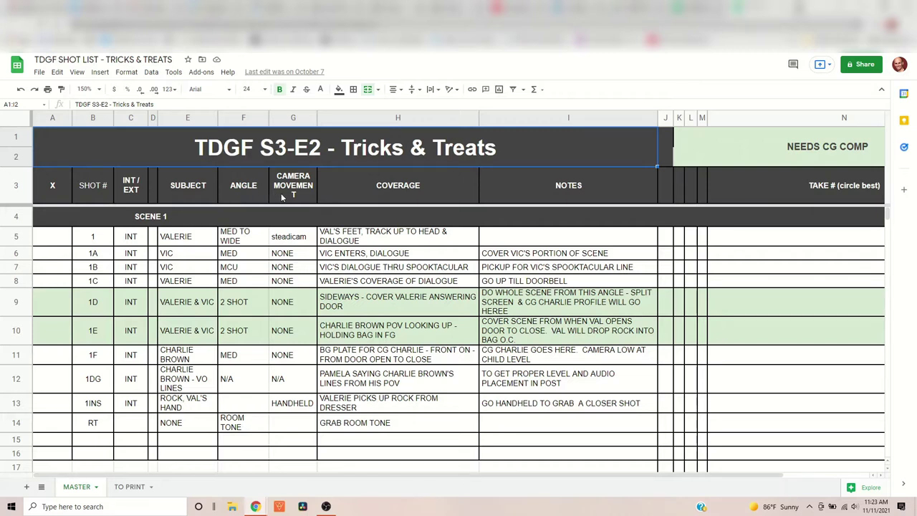
Widen the CAMERA MOVEMENT column just enough that the word MOVEMENT in its heading fits on one line
{"action": "left_click_drag", "start_coordinate": [317, 119], "coordinate": [329, 118]}
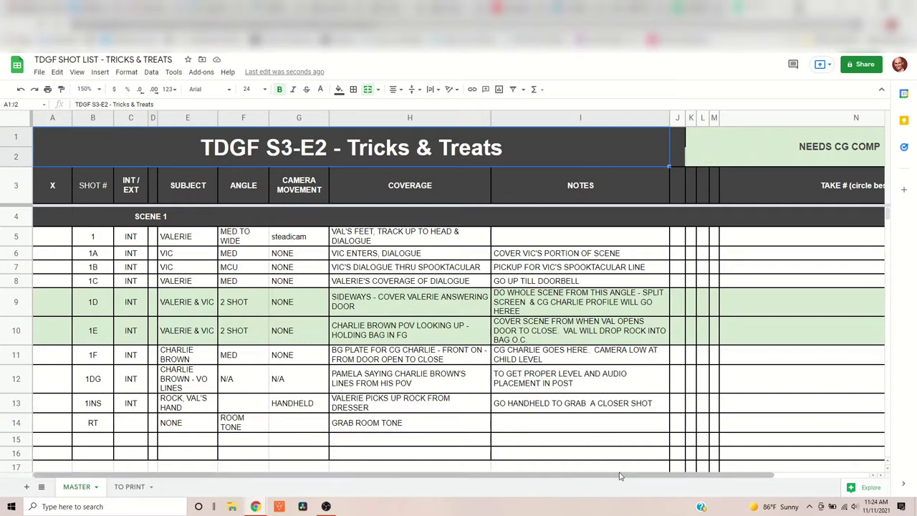
{"action": "left_click_drag", "start_coordinate": [620, 478], "coordinate": [715, 479]}
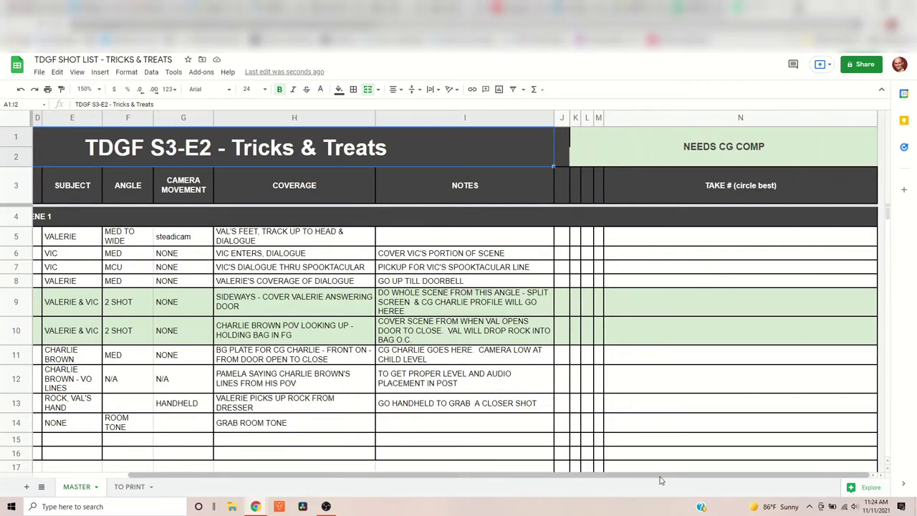
{"action": "left_click_drag", "start_coordinate": [660, 476], "coordinate": [566, 475]}
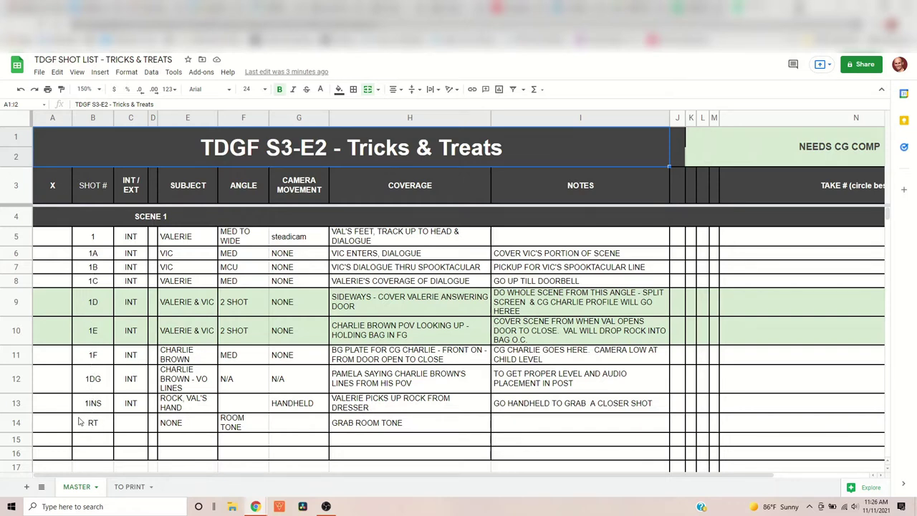
Examine the Scene 1 shot numbering, from the RT entry to shots 1 and 1A
{"action": "left_click", "coordinate": [102, 430]}
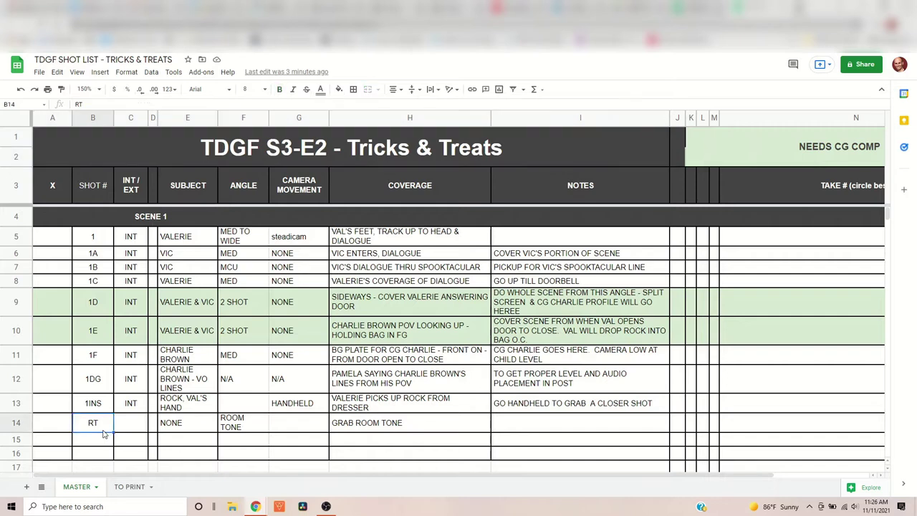
{"action": "left_click", "coordinate": [80, 237]}
{"action": "left_click", "coordinate": [79, 255]}
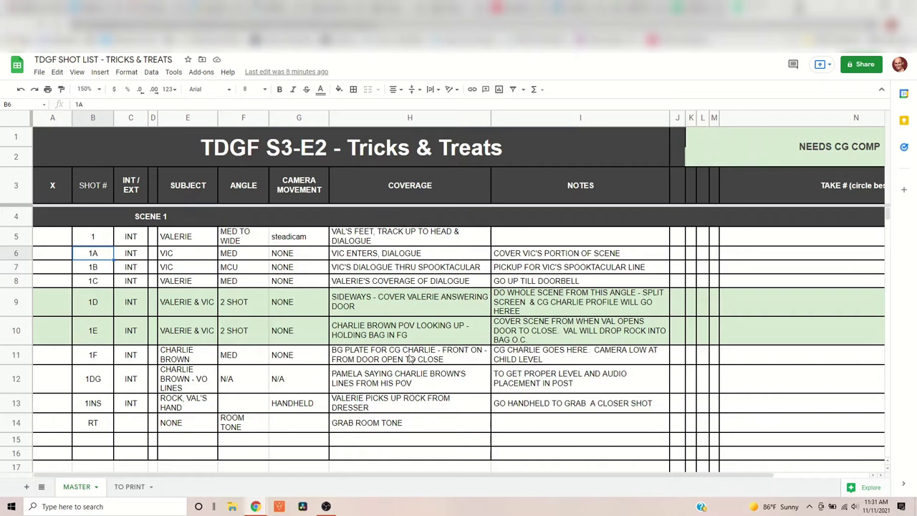
Fill the whole shot 1F row with the same pale green as the 1D and 1E rows
{"action": "left_click", "coordinate": [21, 358]}
{"action": "left_click", "coordinate": [339, 89]}
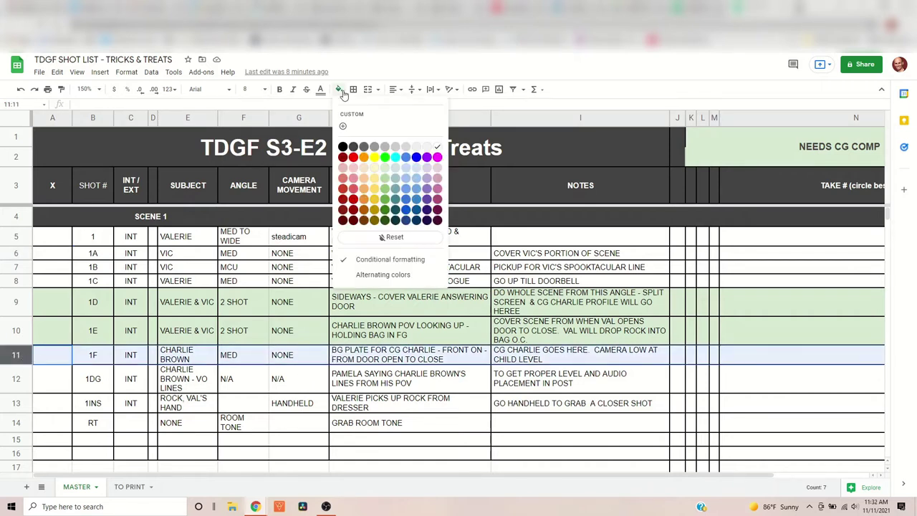
{"action": "left_click", "coordinate": [384, 179]}
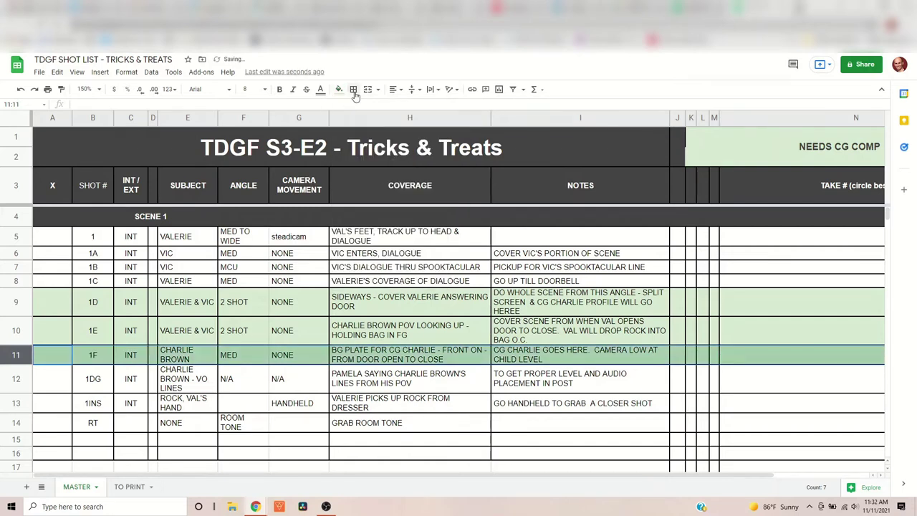
{"action": "left_click", "coordinate": [339, 89]}
{"action": "left_click", "coordinate": [385, 176]}
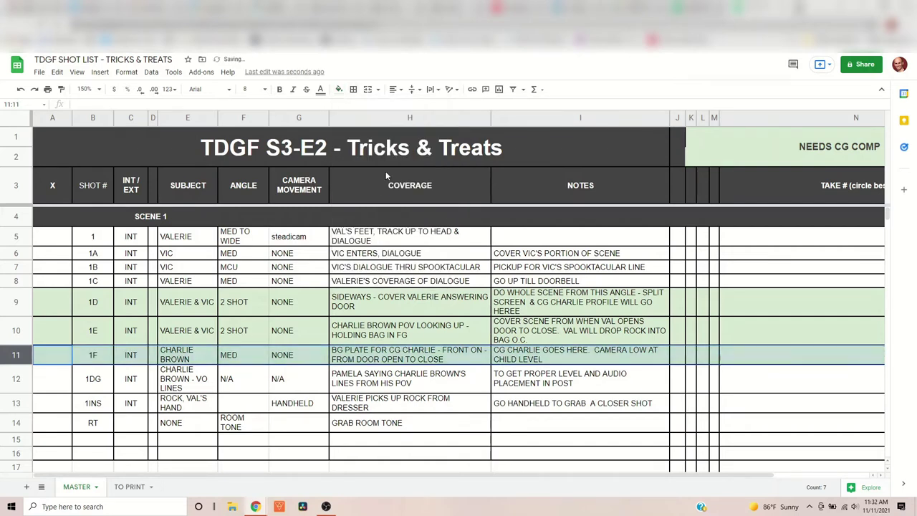
{"action": "left_click", "coordinate": [280, 379]}
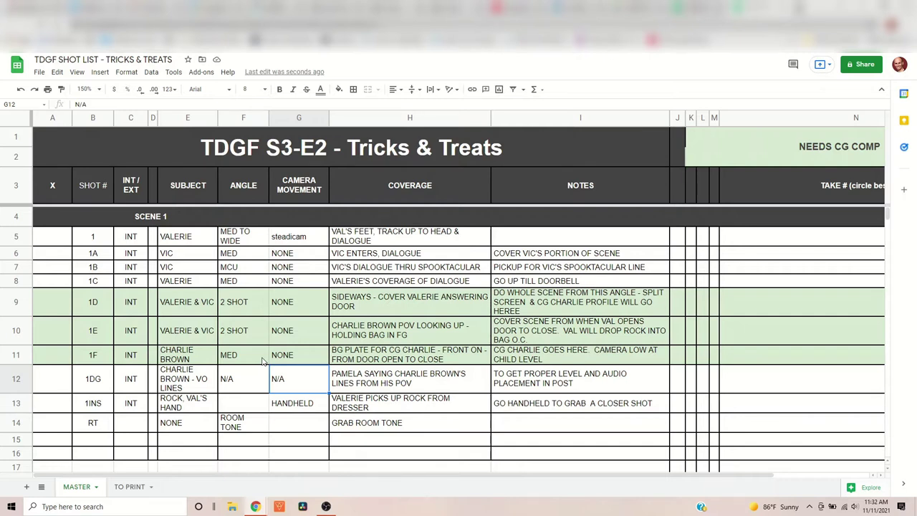
Change the shot number of the Charlie Brown voice-over lines in row 12 to 1G
{"action": "scroll", "coordinate": [184, 382], "scroll_direction": "down", "scroll_amount": 1}
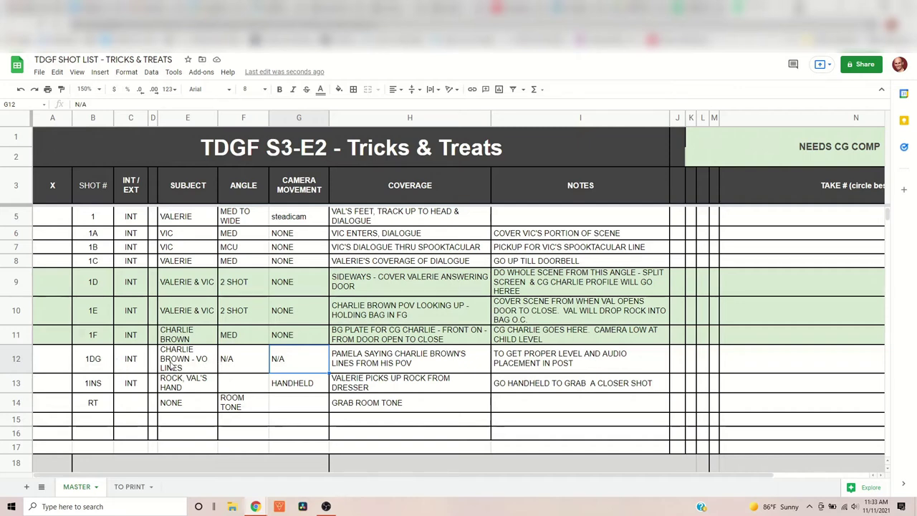
{"action": "left_click", "coordinate": [91, 367]}
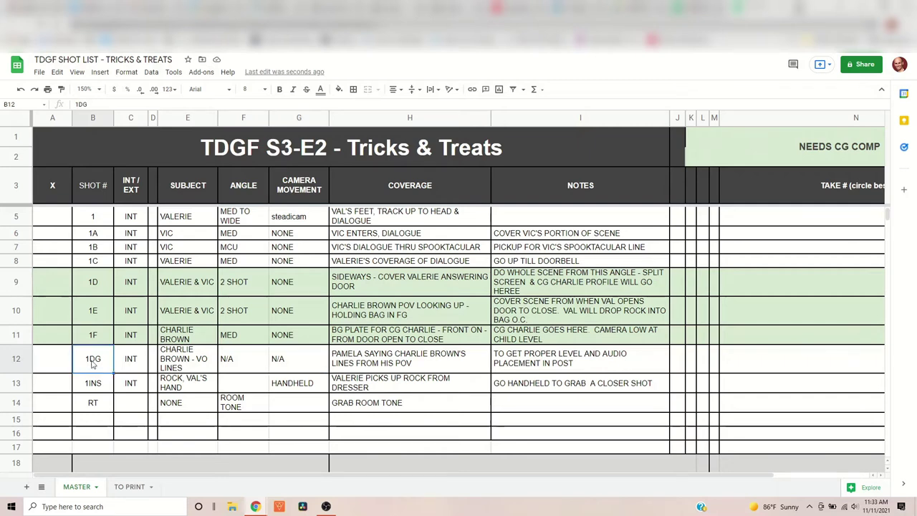
{"action": "left_click", "coordinate": [79, 104]}
{"action": "key", "text": "Delete"}
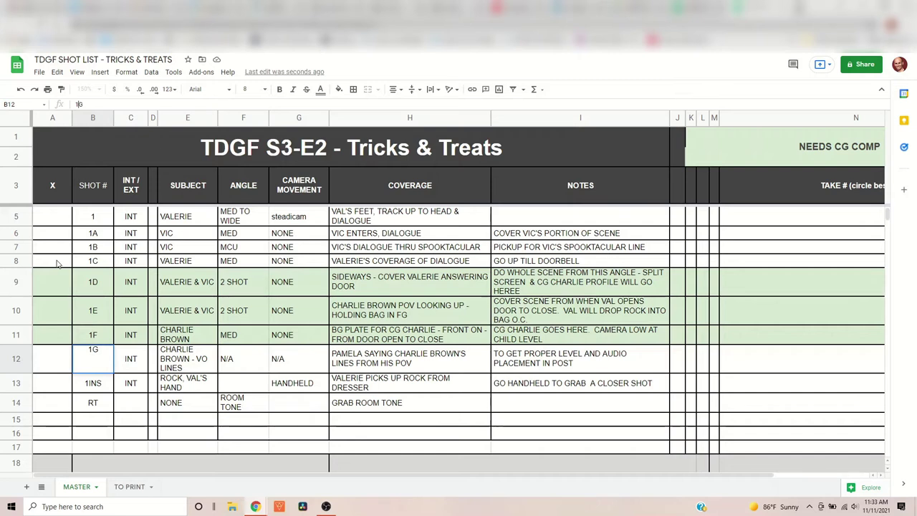
{"action": "key", "text": "Return"}
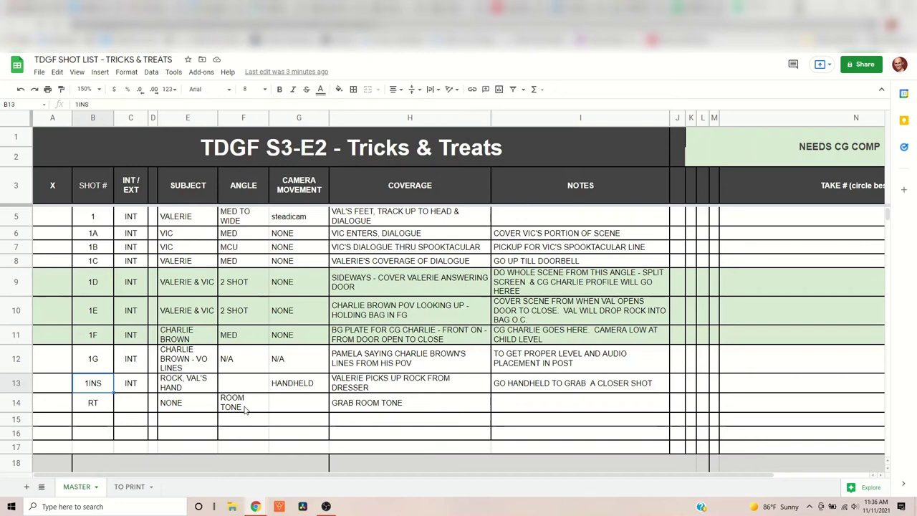
Examine how the shots of Scenes 2 to 5 are numbered and color-coded, and return to Scene 1
{"action": "scroll", "coordinate": [243, 409], "scroll_direction": "down", "scroll_amount": 5}
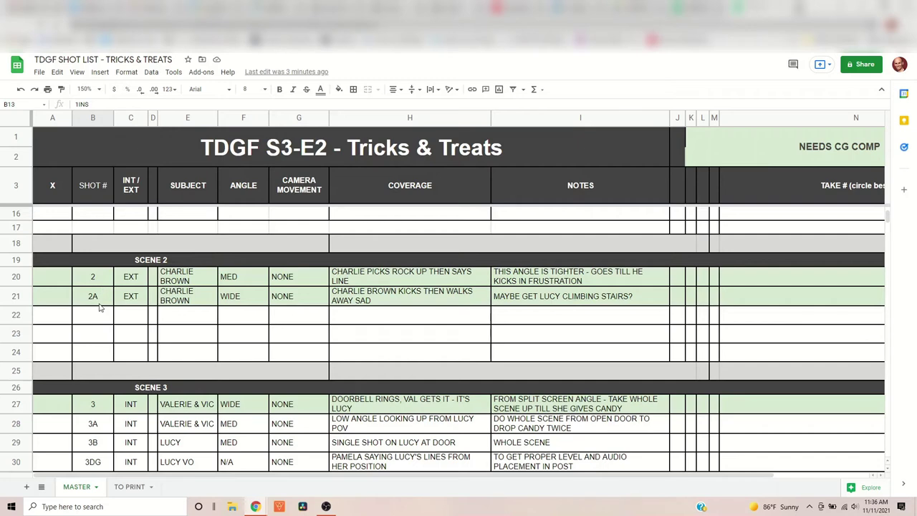
{"action": "scroll", "coordinate": [103, 326], "scroll_direction": "down", "scroll_amount": 3}
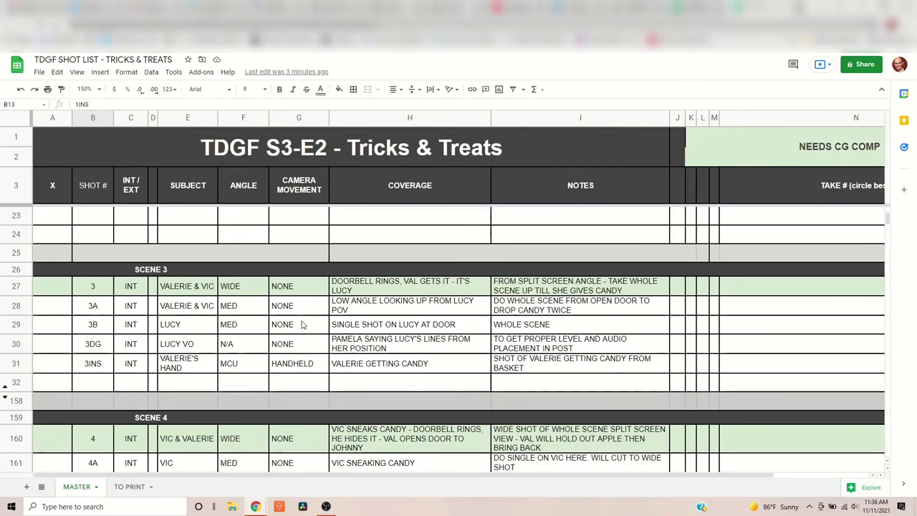
{"action": "scroll", "coordinate": [298, 326], "scroll_direction": "down", "scroll_amount": 2}
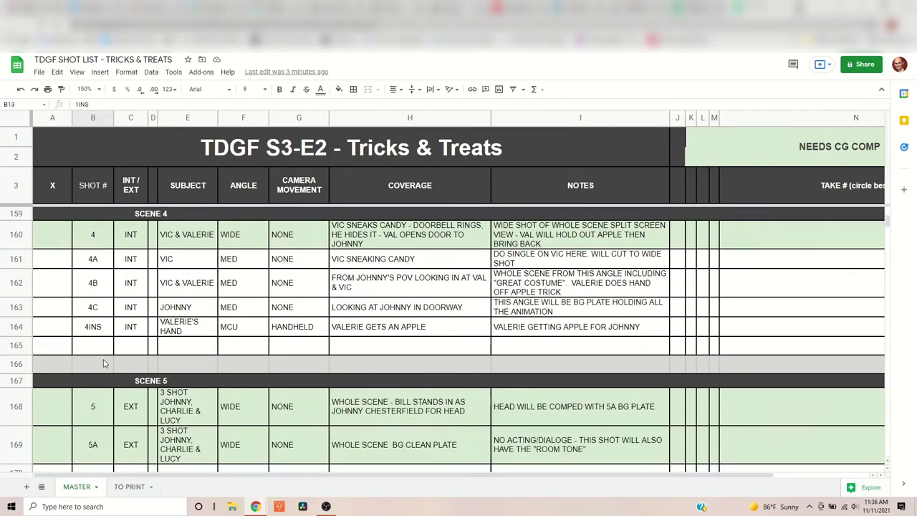
{"action": "scroll", "coordinate": [108, 320], "scroll_direction": "down", "scroll_amount": 4}
{"action": "scroll", "coordinate": [107, 320], "scroll_direction": "up", "scroll_amount": 10}
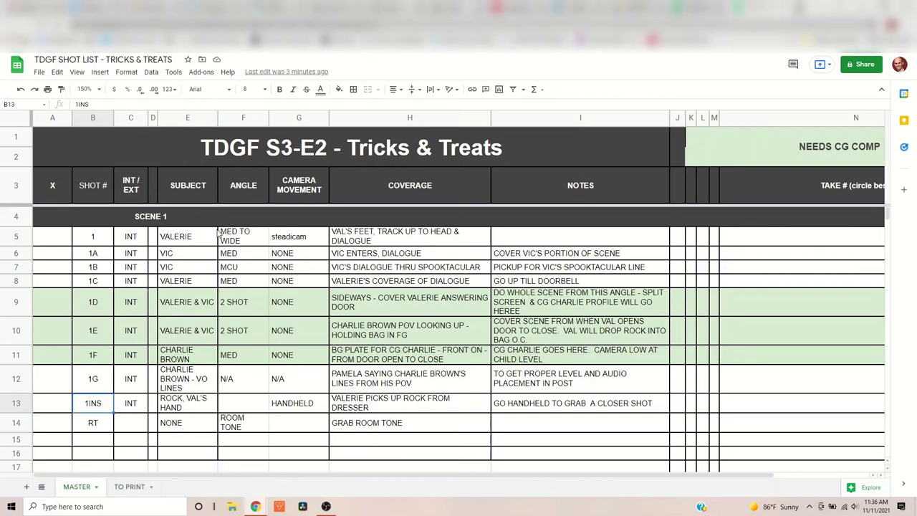
Switch to the CYBER FIGHTER shot list and examine its CG elements, shot number, focal distance, subject, angle and lens columns
{"action": "left_click", "coordinate": [708, 10]}
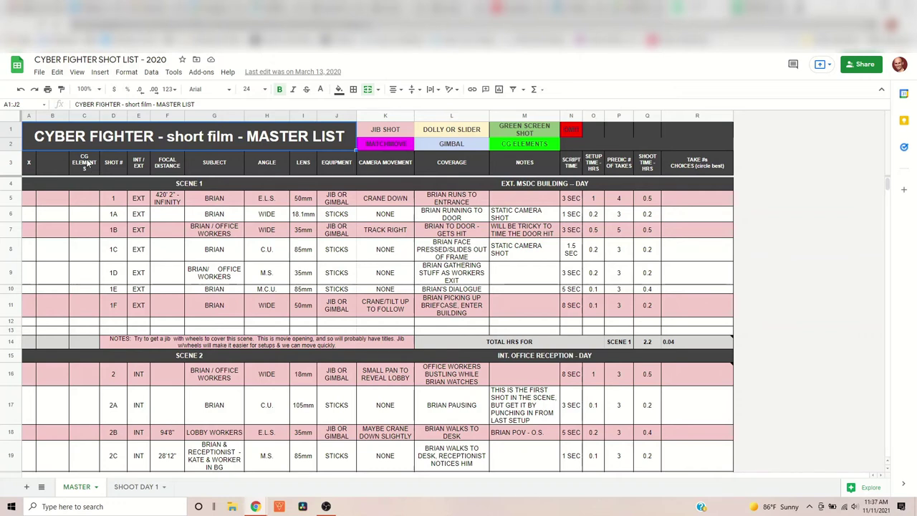
{"action": "left_click", "coordinate": [103, 117]}
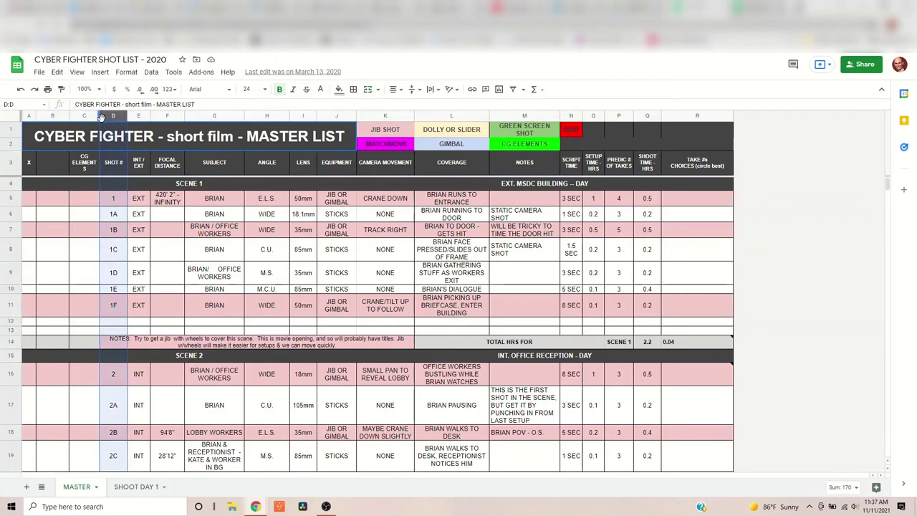
{"action": "left_click", "coordinate": [81, 196]}
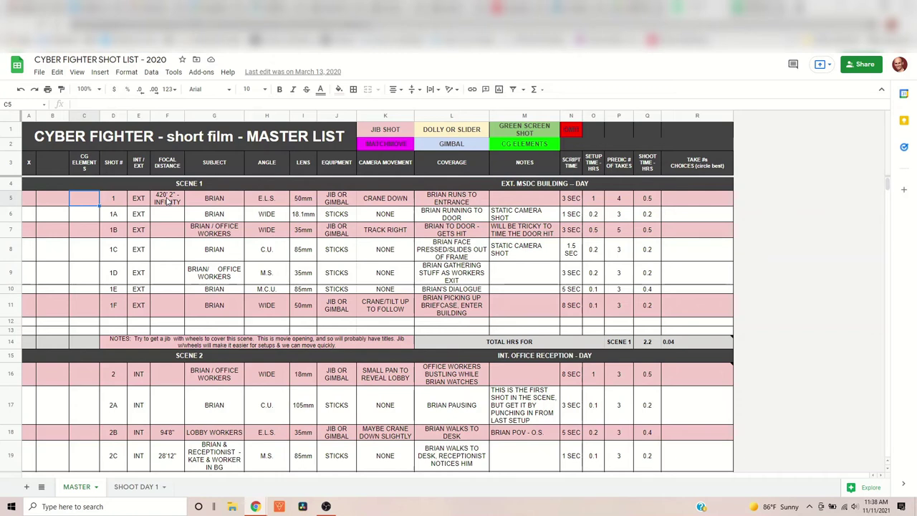
{"action": "left_click", "coordinate": [167, 202]}
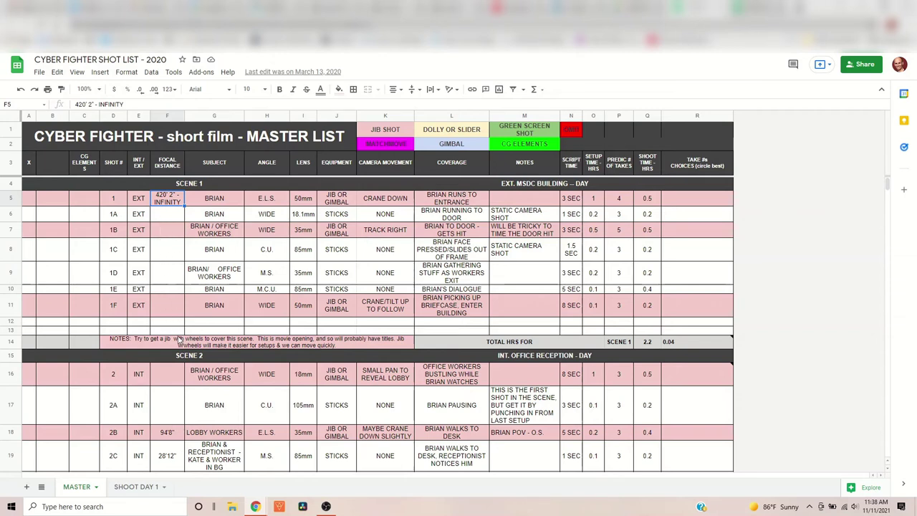
{"action": "left_click", "coordinate": [208, 201]}
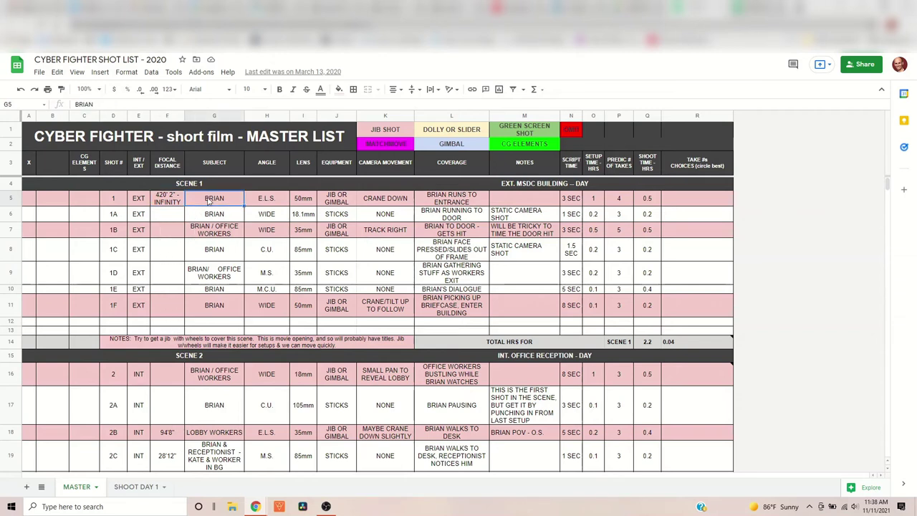
{"action": "left_click", "coordinate": [256, 162]}
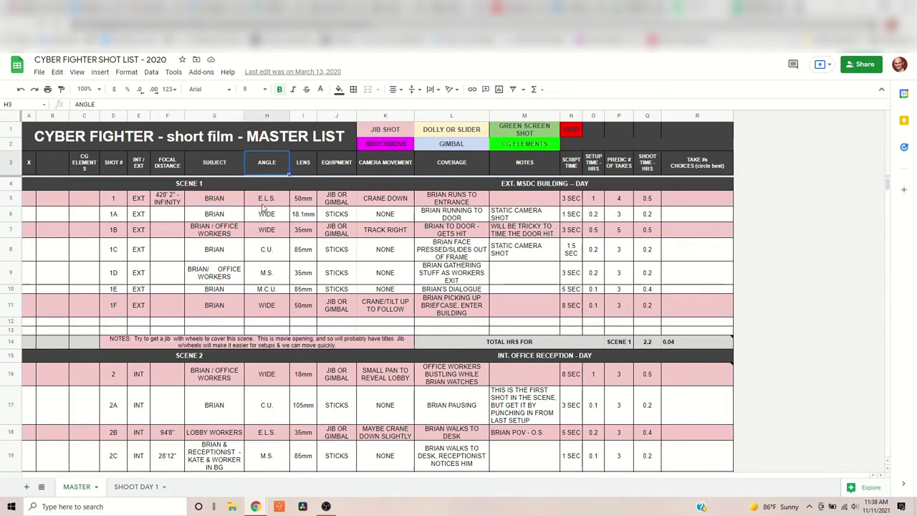
{"action": "left_click", "coordinate": [306, 164]}
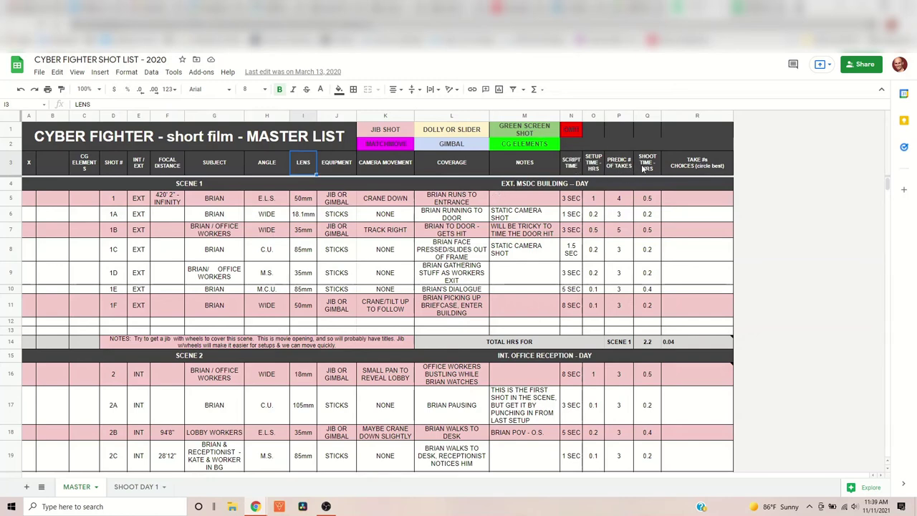
Examine the Scene 2 shots and their focal distances in the master list, and return to Scene 1
{"action": "scroll", "coordinate": [605, 219], "scroll_direction": "down", "scroll_amount": 2}
{"action": "scroll", "coordinate": [605, 218], "scroll_direction": "down", "scroll_amount": 3}
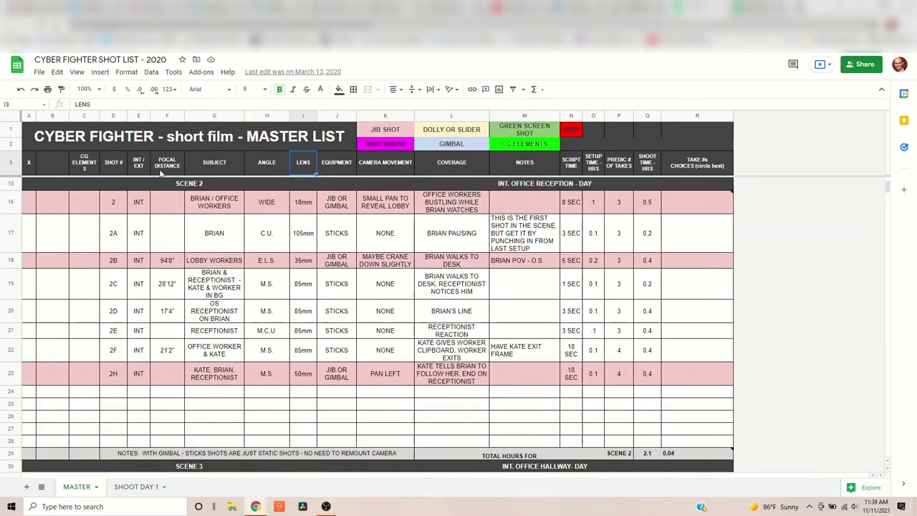
{"action": "scroll", "coordinate": [200, 270], "scroll_direction": "down", "scroll_amount": 2}
{"action": "scroll", "coordinate": [178, 256], "scroll_direction": "up", "scroll_amount": 2}
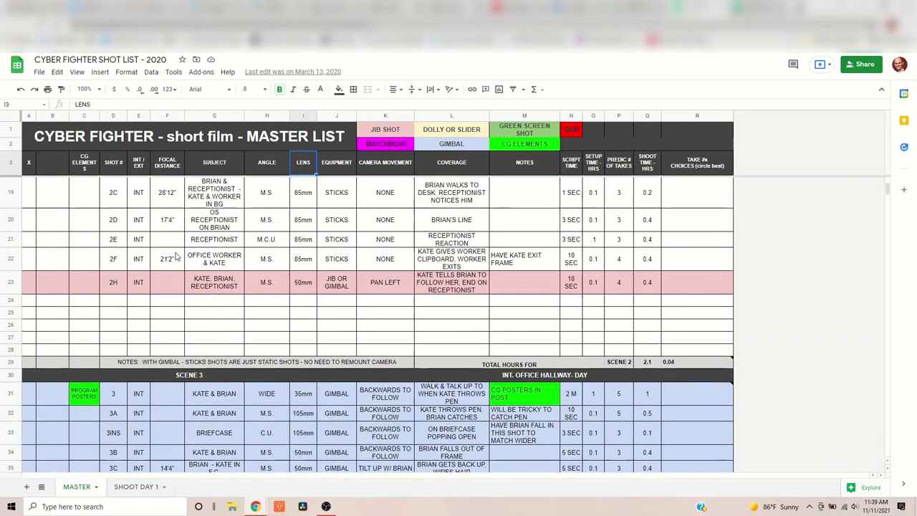
{"action": "scroll", "coordinate": [163, 245], "scroll_direction": "up", "scroll_amount": 2}
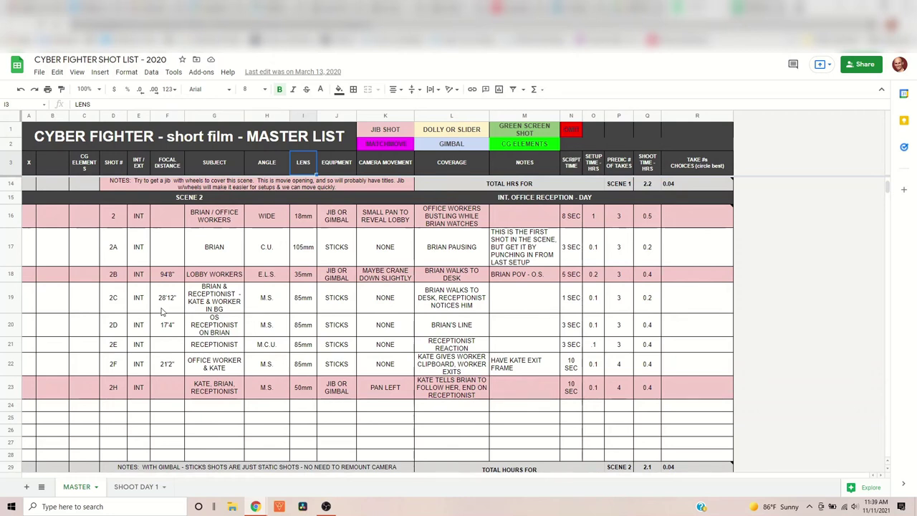
{"action": "scroll", "coordinate": [165, 332], "scroll_direction": "down", "scroll_amount": 1}
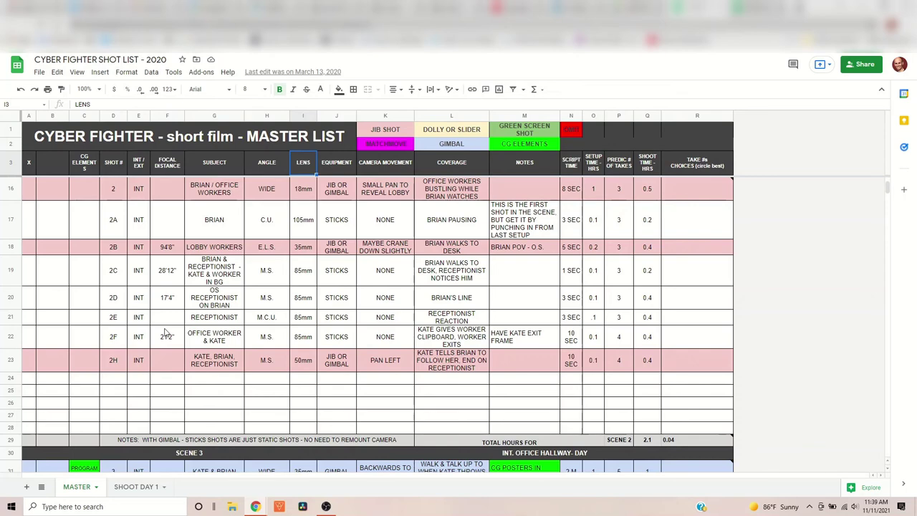
{"action": "scroll", "coordinate": [165, 333], "scroll_direction": "up", "scroll_amount": 5}
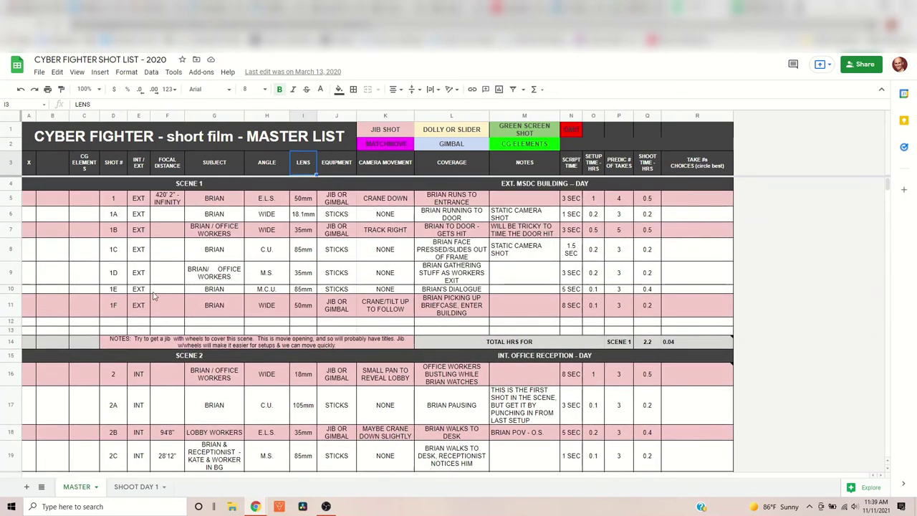
Examine the color-coded gimbal, green screen, dolly and matchmove shots across Scenes 3 to 7
{"action": "scroll", "coordinate": [153, 296], "scroll_direction": "down", "scroll_amount": 6}
{"action": "scroll", "coordinate": [153, 296], "scroll_direction": "down", "scroll_amount": 3}
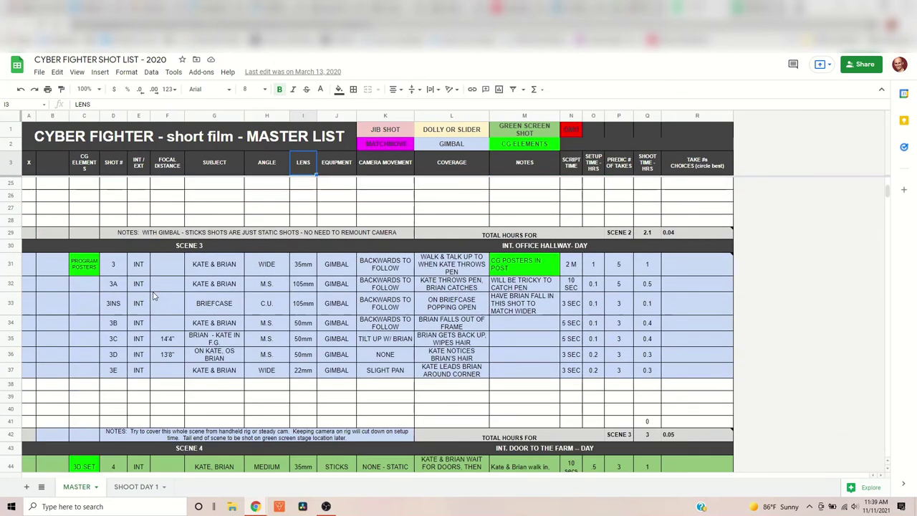
{"action": "scroll", "coordinate": [154, 296], "scroll_direction": "down", "scroll_amount": 1}
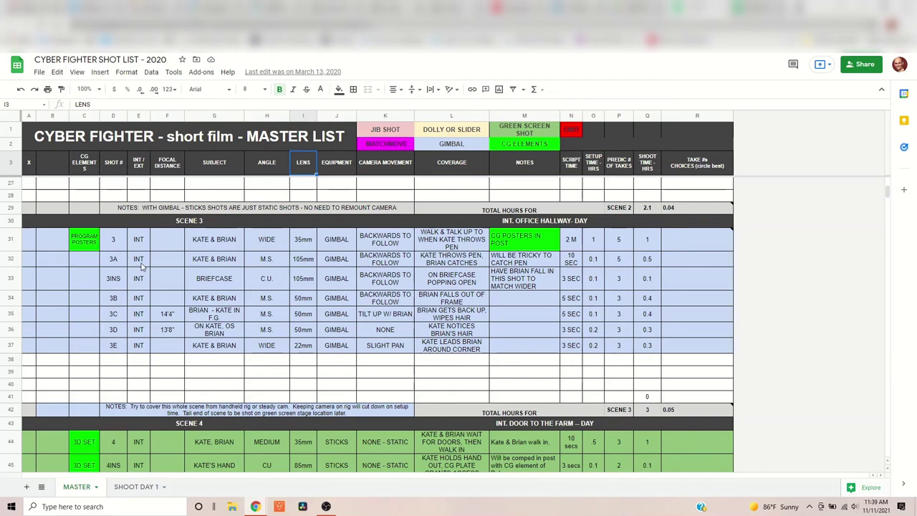
{"action": "scroll", "coordinate": [133, 261], "scroll_direction": "down", "scroll_amount": 5}
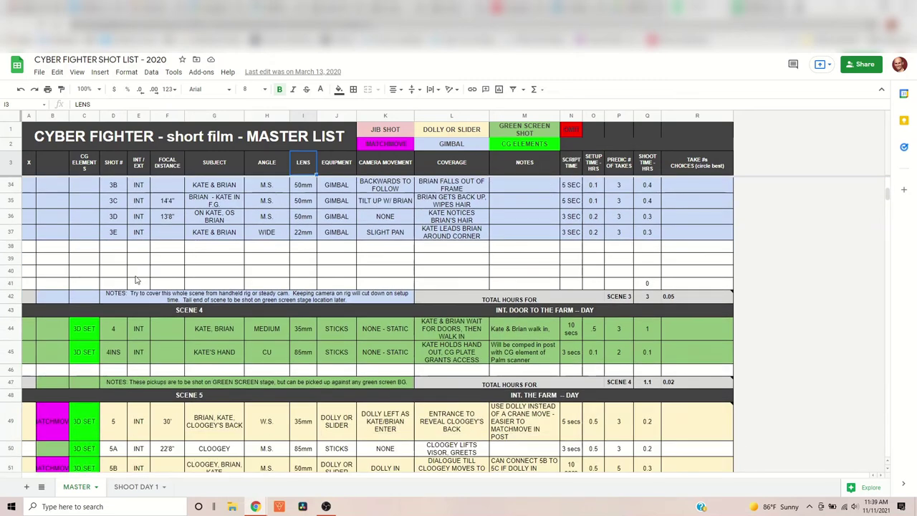
{"action": "scroll", "coordinate": [136, 280], "scroll_direction": "down", "scroll_amount": 7}
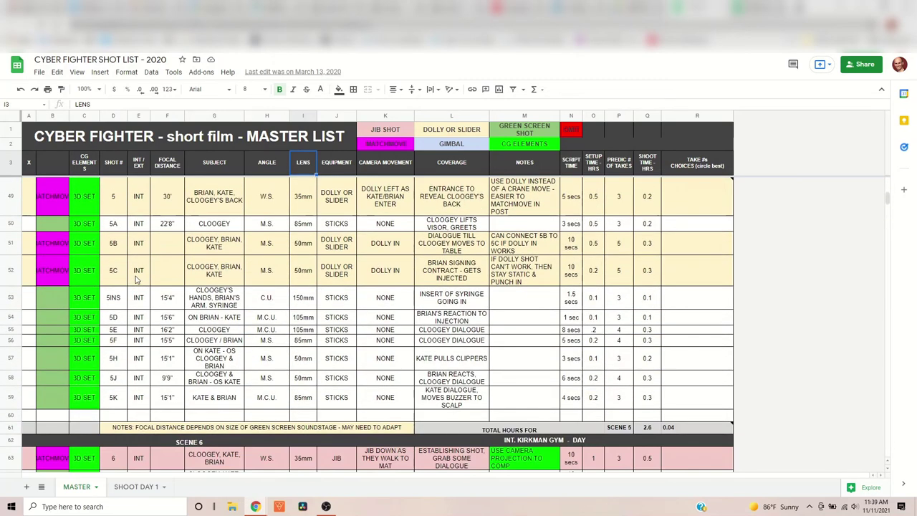
{"action": "scroll", "coordinate": [136, 279], "scroll_direction": "down", "scroll_amount": 5}
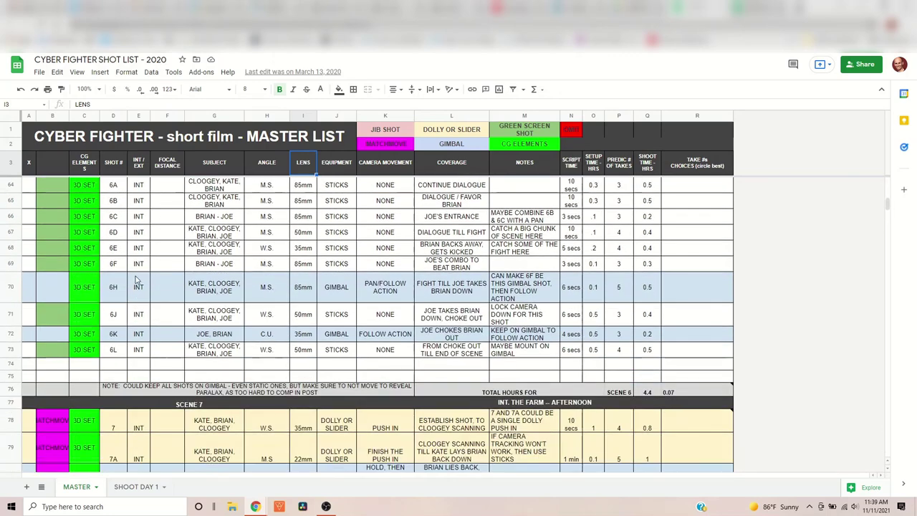
{"action": "scroll", "coordinate": [139, 279], "scroll_direction": "down", "scroll_amount": 6}
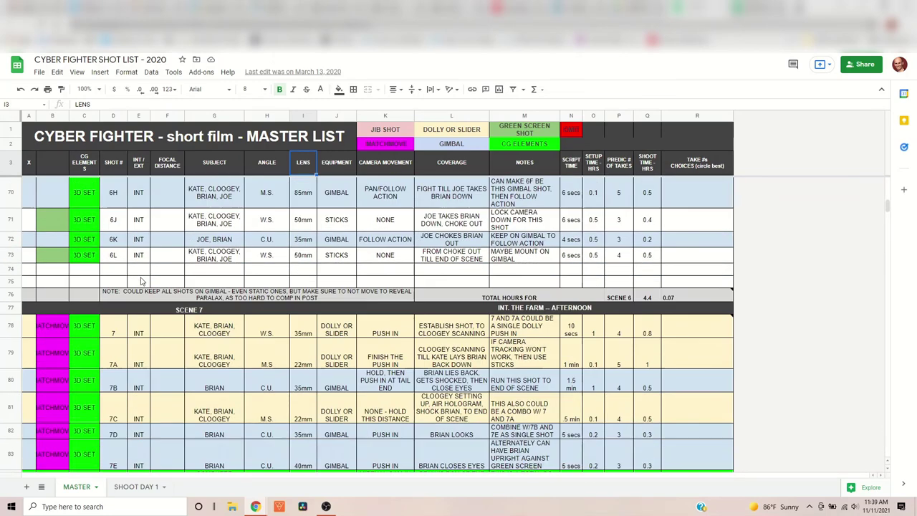
Return to Scene 1 and examine the whole master list through the end of the shoot and Scene 21, then go back to Scene 10
{"action": "scroll", "coordinate": [141, 281], "scroll_direction": "up", "scroll_amount": 10}
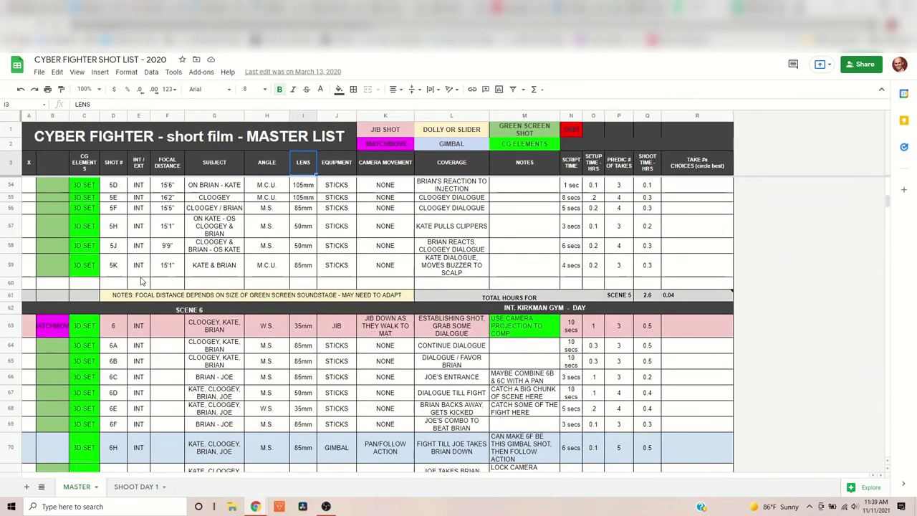
{"action": "scroll", "coordinate": [142, 281], "scroll_direction": "up", "scroll_amount": 12}
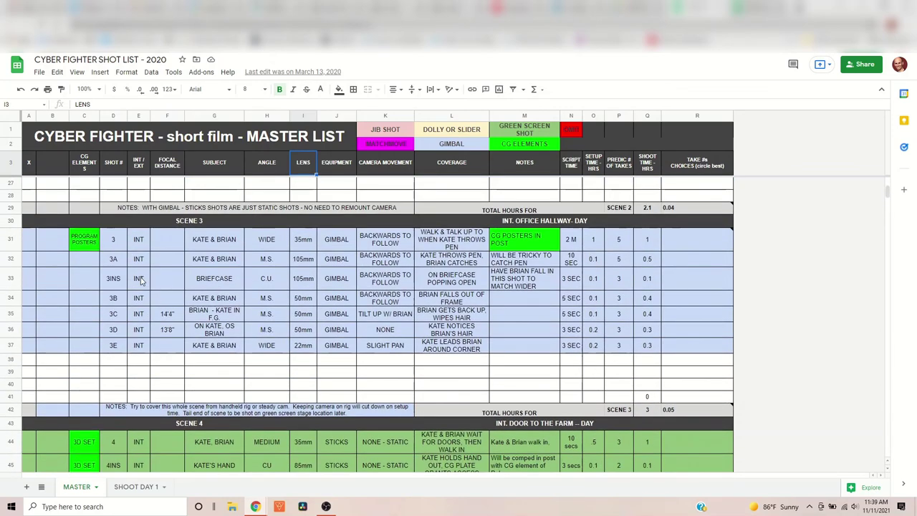
{"action": "scroll", "coordinate": [141, 281], "scroll_direction": "up", "scroll_amount": 6}
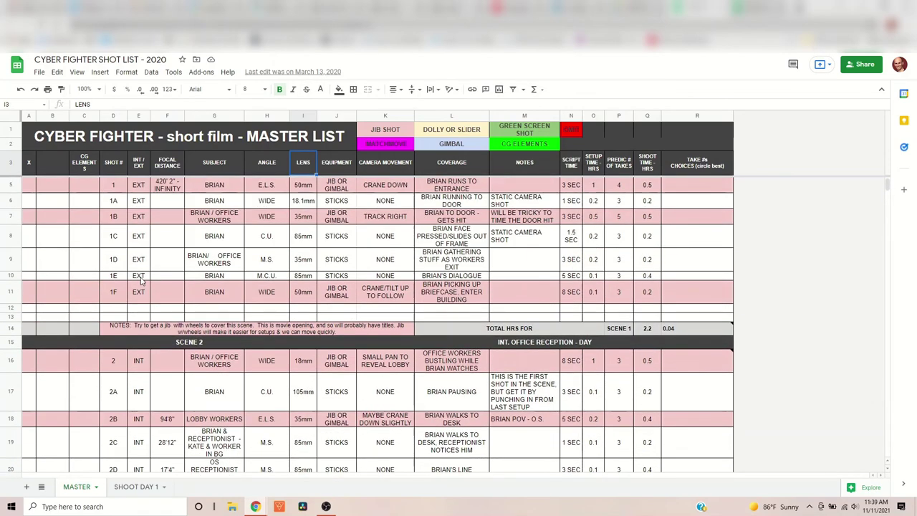
{"action": "scroll", "coordinate": [141, 281], "scroll_direction": "down", "scroll_amount": 15}
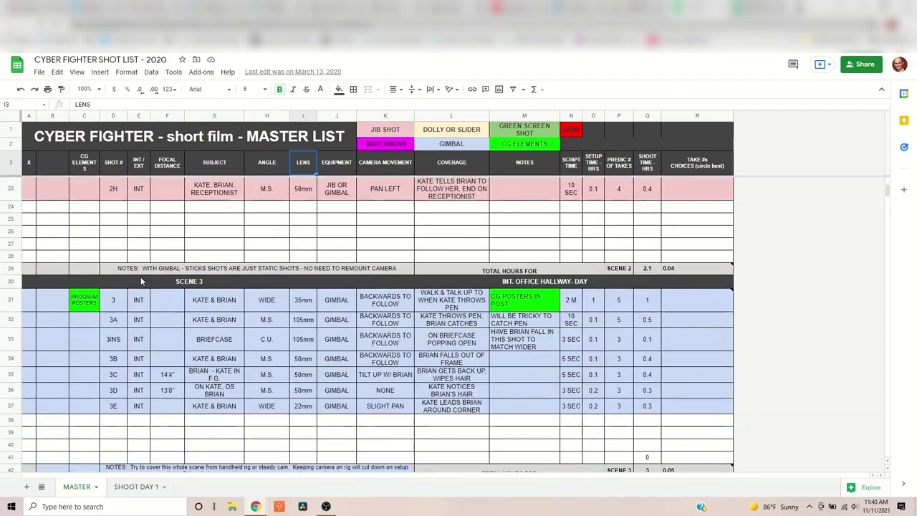
{"action": "scroll", "coordinate": [141, 280], "scroll_direction": "down", "scroll_amount": 12}
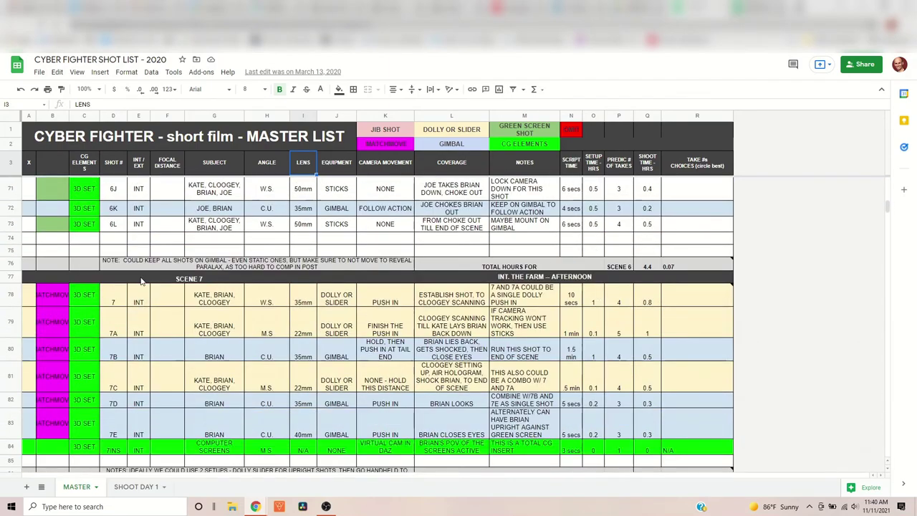
{"action": "scroll", "coordinate": [141, 281], "scroll_direction": "down", "scroll_amount": 15}
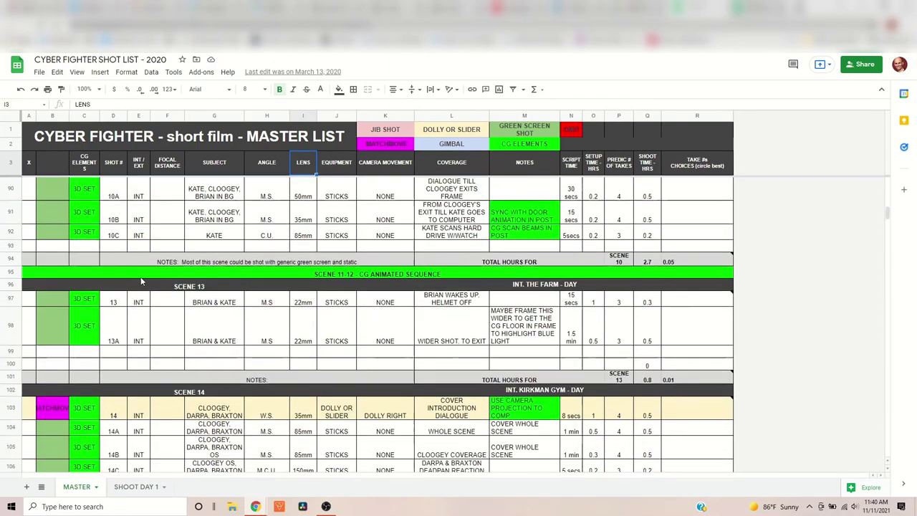
{"action": "scroll", "coordinate": [142, 281], "scroll_direction": "down", "scroll_amount": 13}
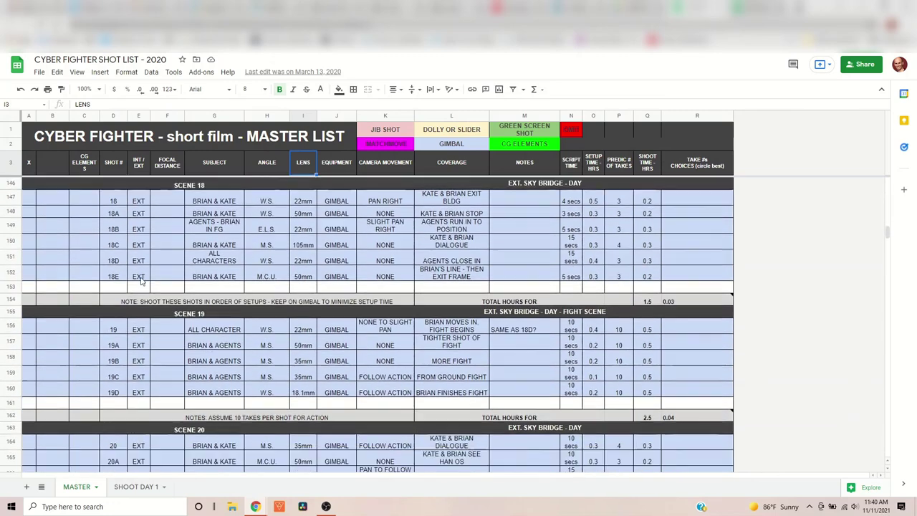
{"action": "scroll", "coordinate": [141, 280], "scroll_direction": "down", "scroll_amount": 2}
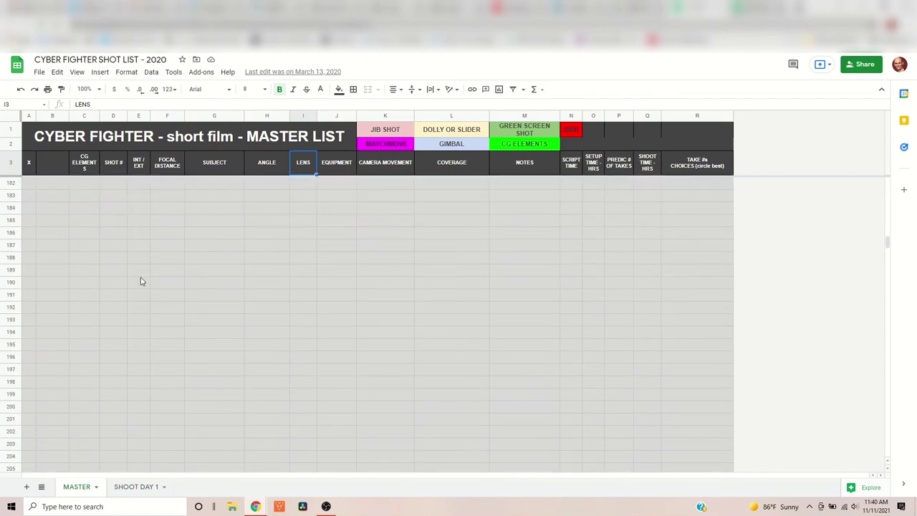
{"action": "scroll", "coordinate": [182, 252], "scroll_direction": "up", "scroll_amount": 18}
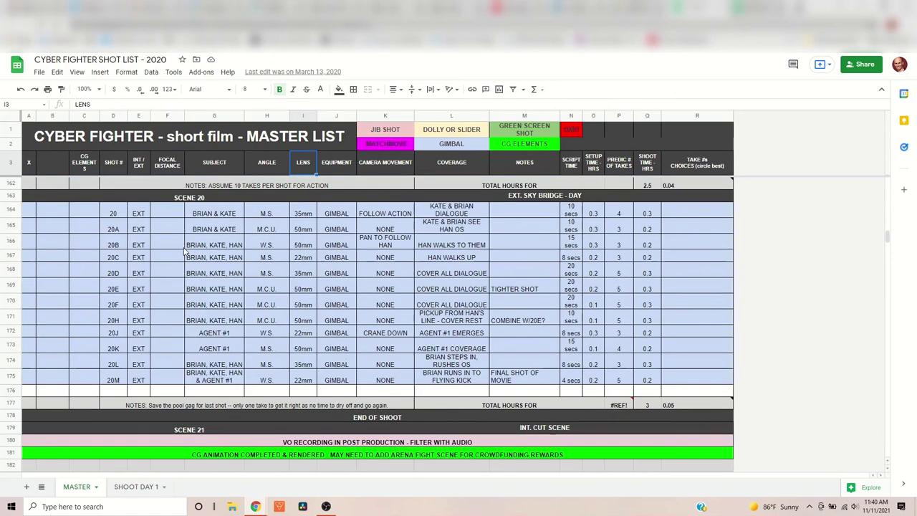
{"action": "scroll", "coordinate": [182, 252], "scroll_direction": "up", "scroll_amount": 10}
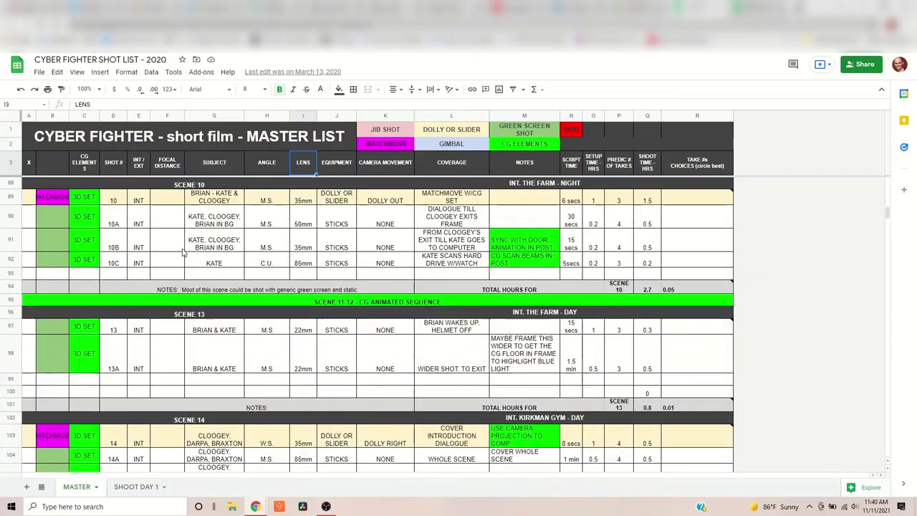